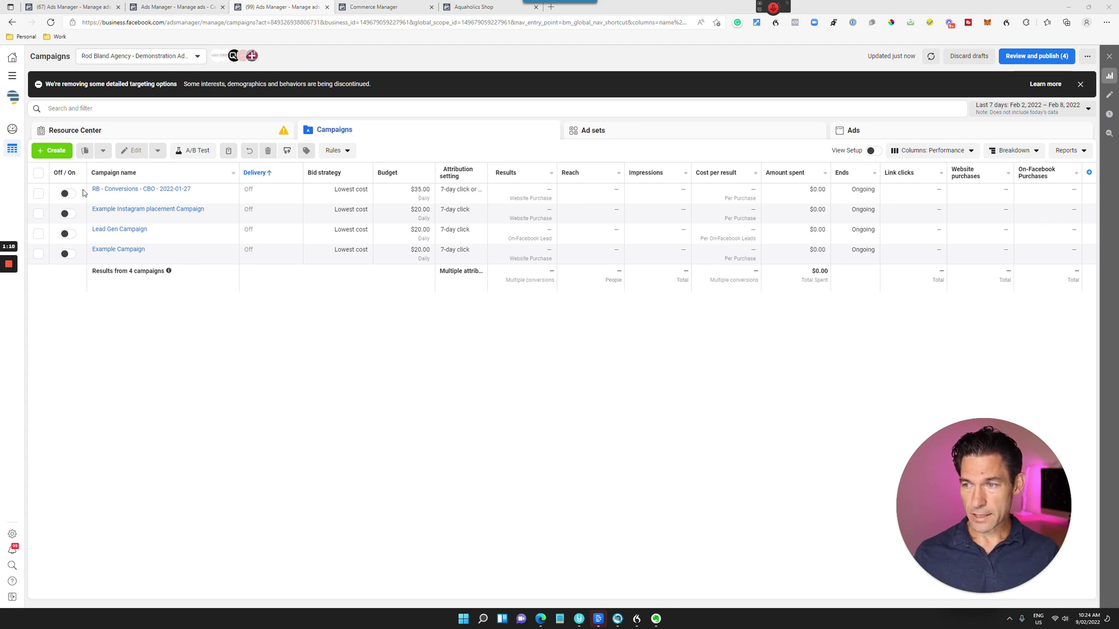
Start a new campaign from the Campaigns tab so the objective list appears
click(53, 153)
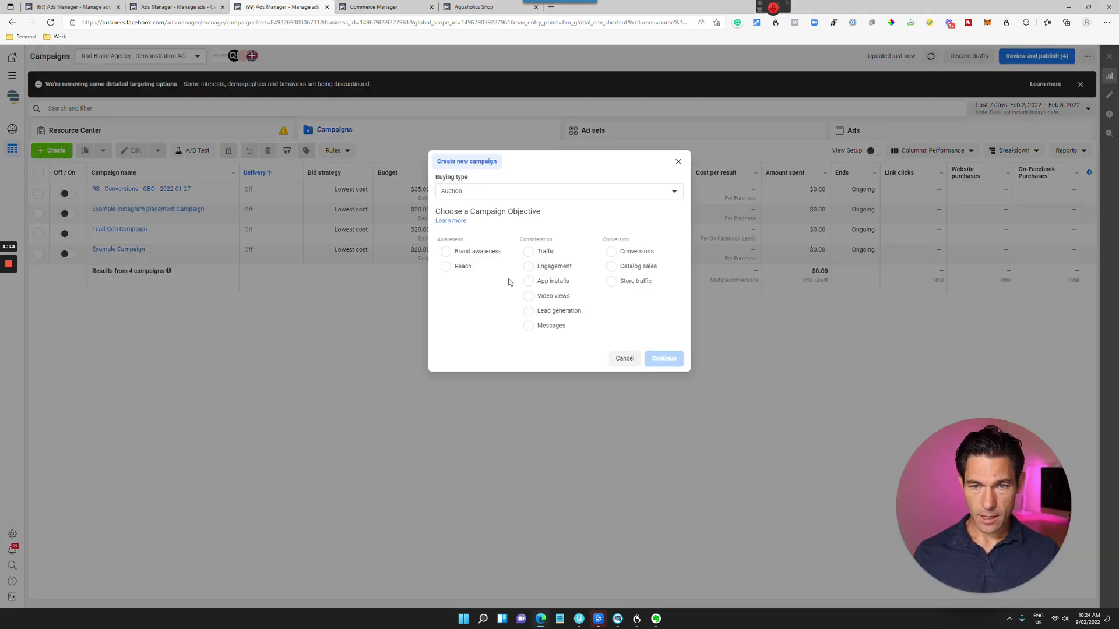
Choose the Catalog sales objective and reveal the naming fields
click(633, 265)
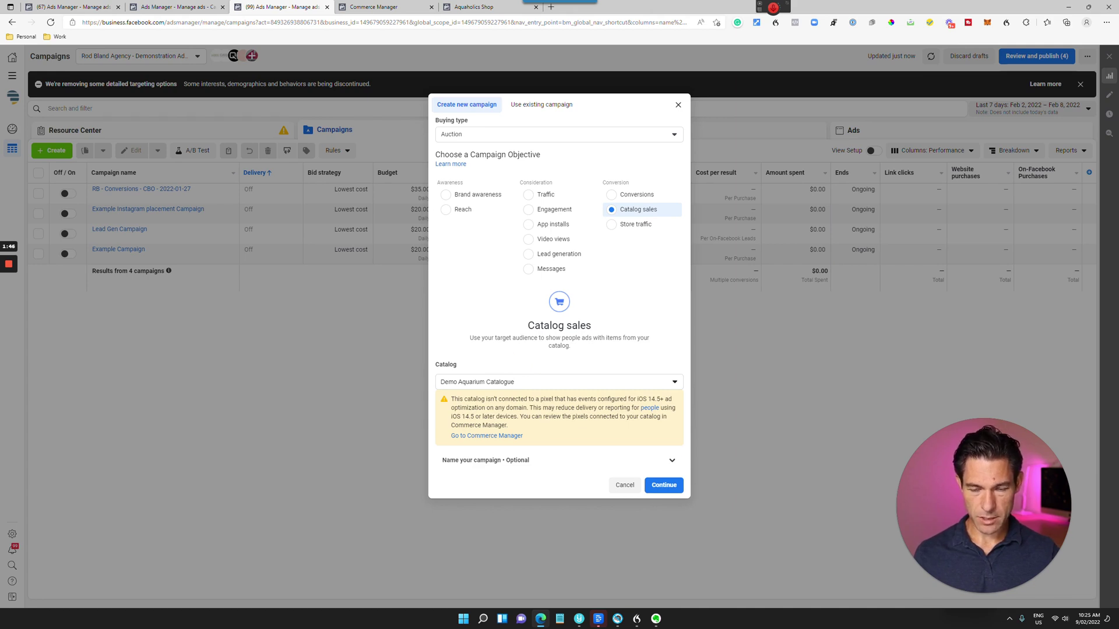
click(582, 461)
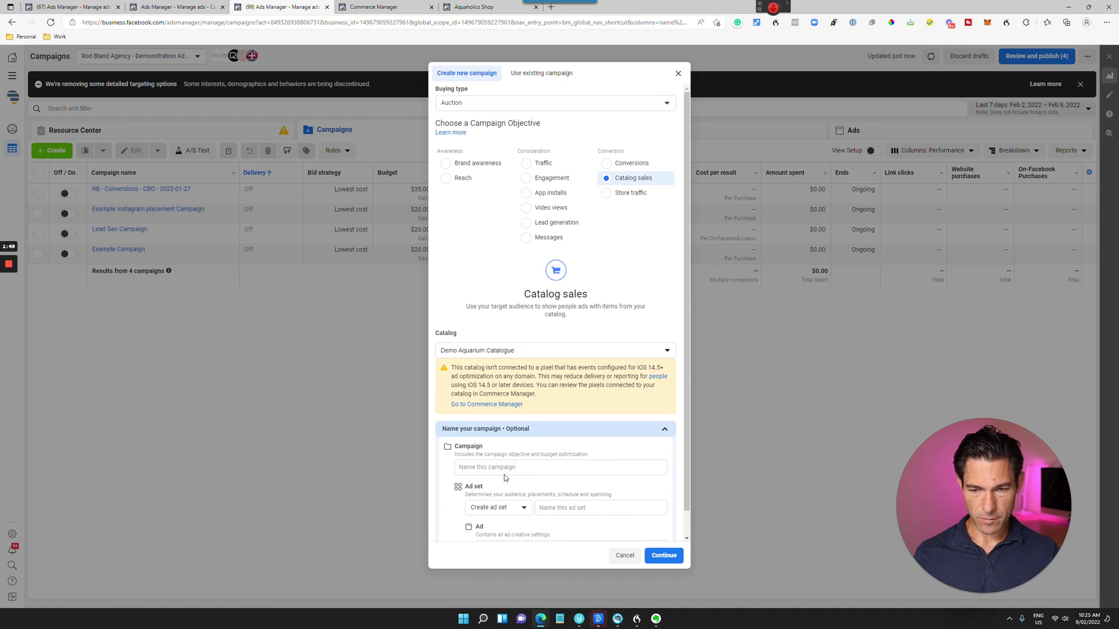
text(RB - DPA - Catalogue Sales - 2022-02-09)
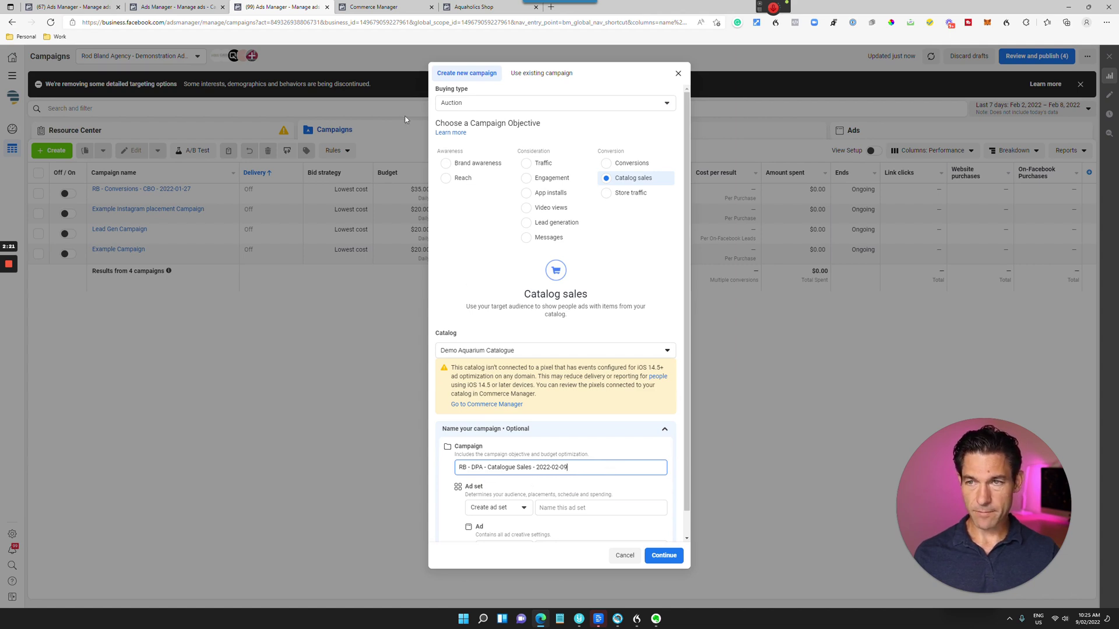
Name the ad set retargeting and the ad DPA Carousel, then create the draft
key(Tab)
key(Tab)
key(ctrl+v)
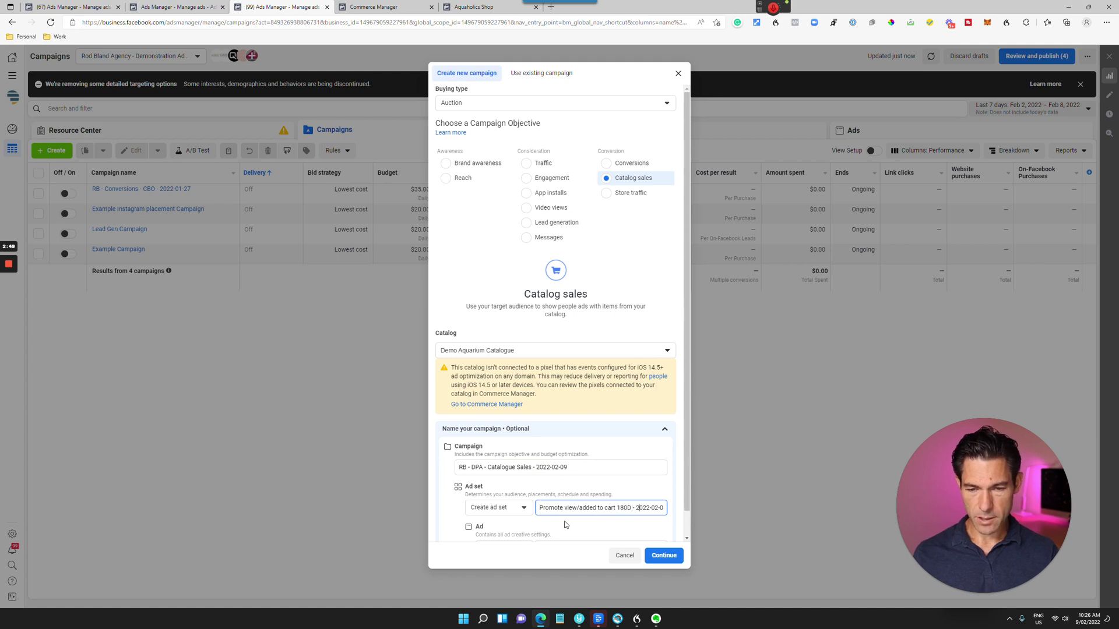
scroll(566, 526, down, 1)
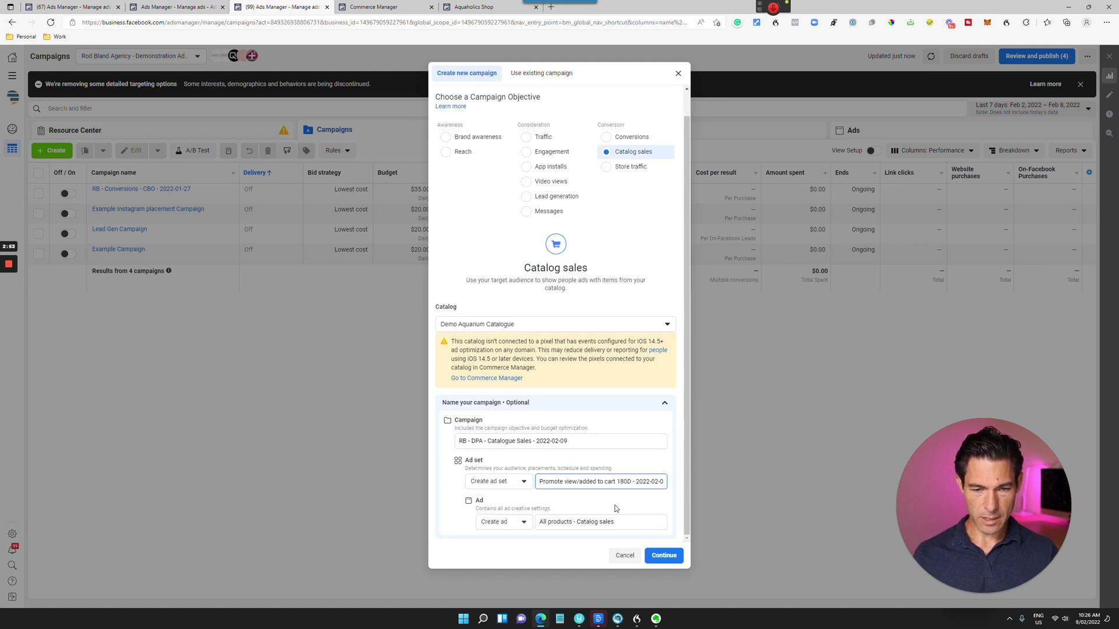
key(Tab)
key(Tab)
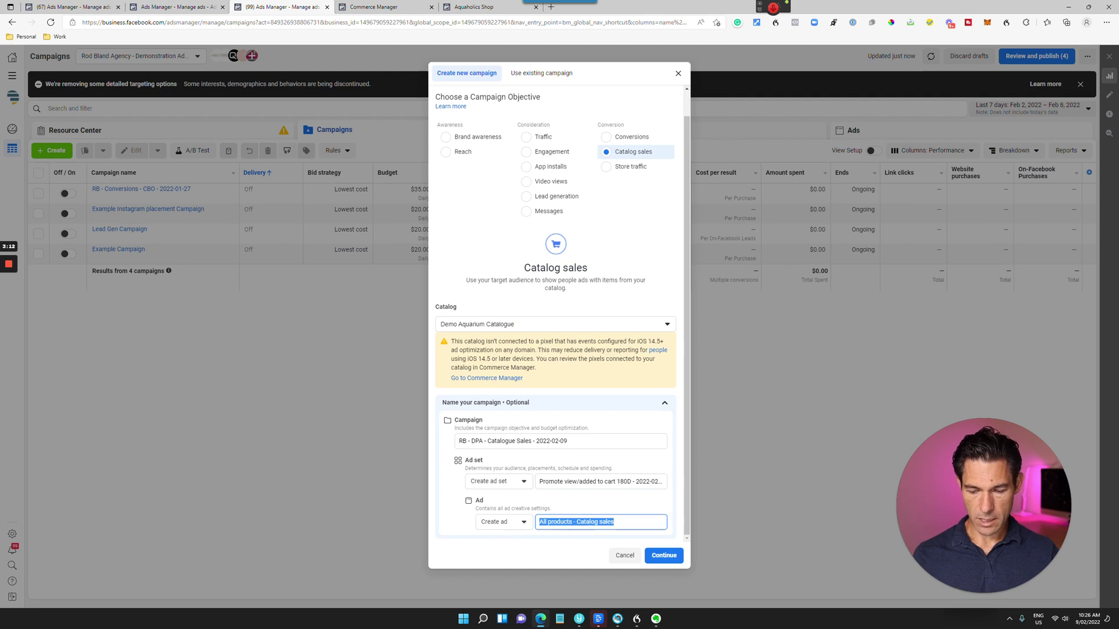
text(DPA Carousel - Catalogue Sales - 2022-01-25)
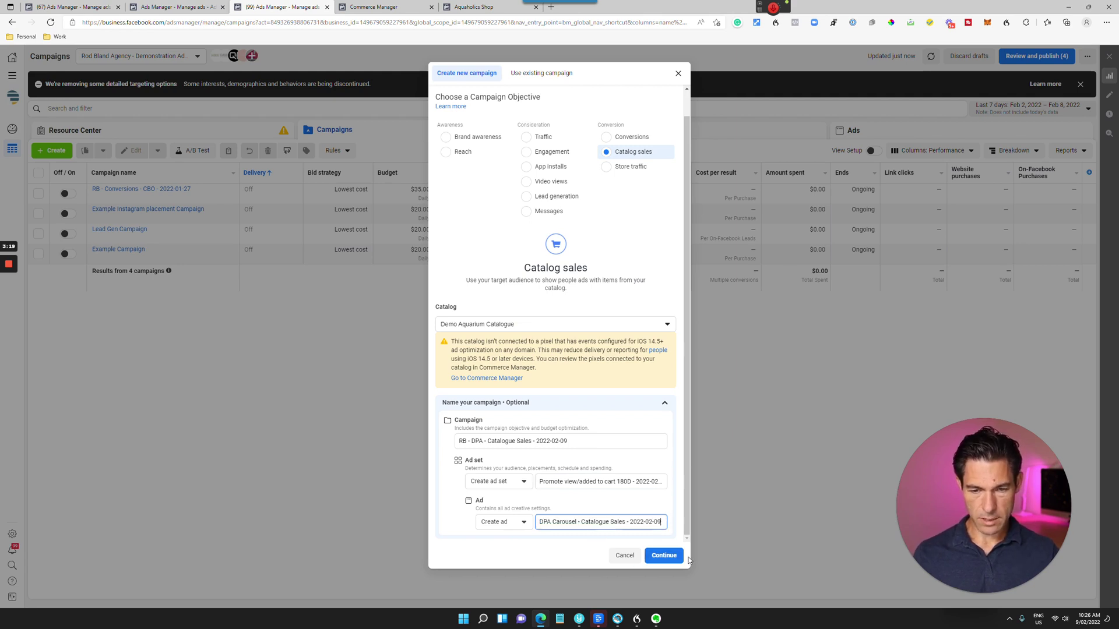
click(666, 560)
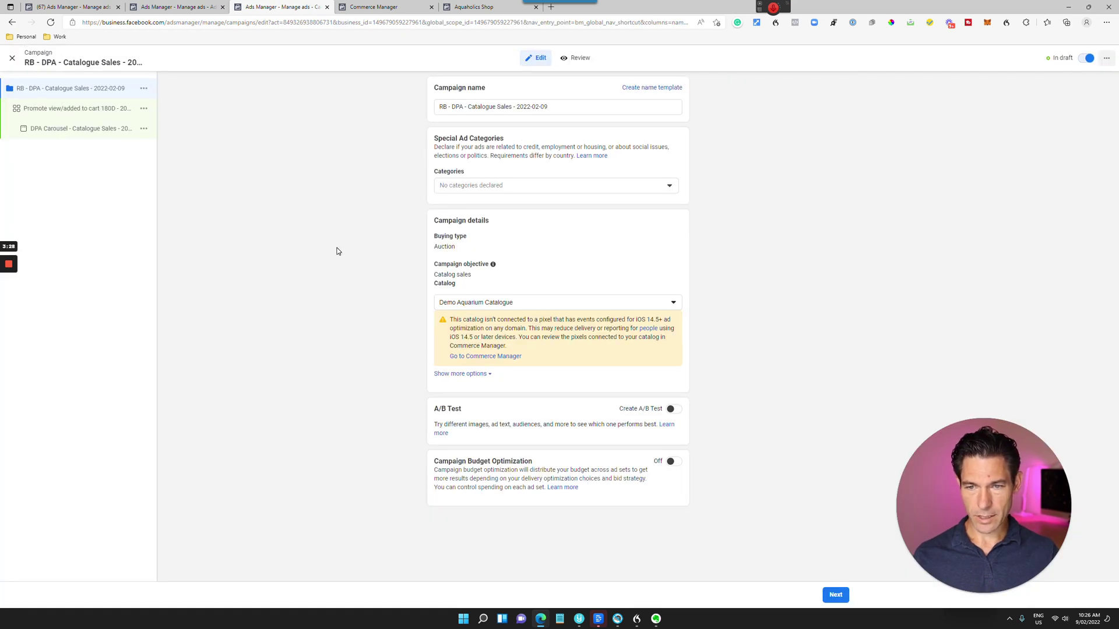
Turn on campaign budget optimization and set the daily budget to $10.00
click(673, 462)
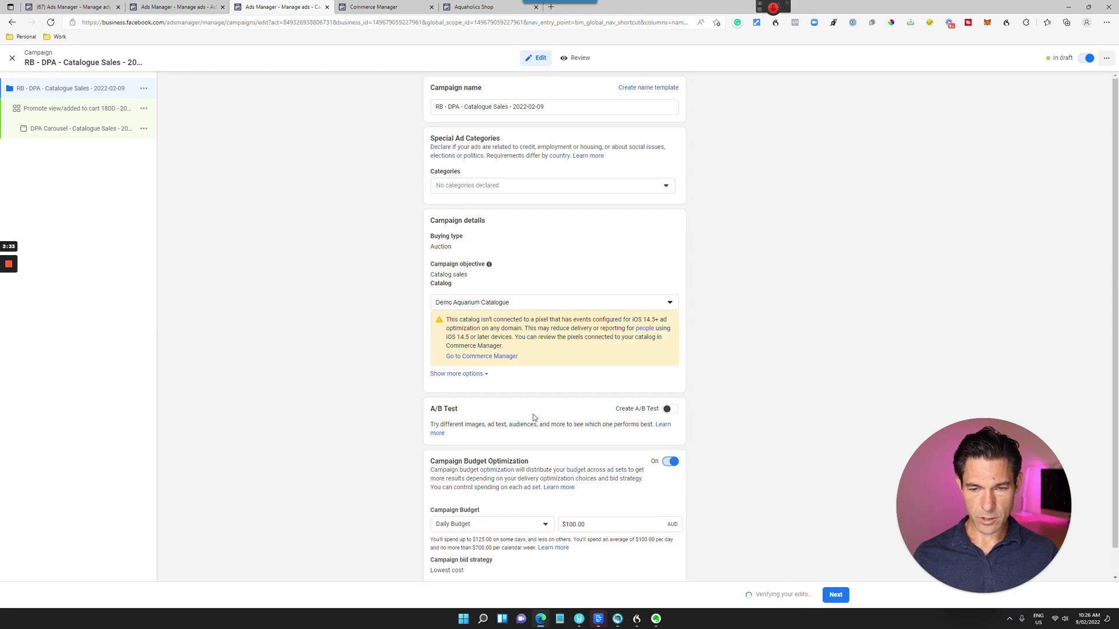
scroll(550, 421, down, 1)
click(581, 504)
mouse_move(551, 537)
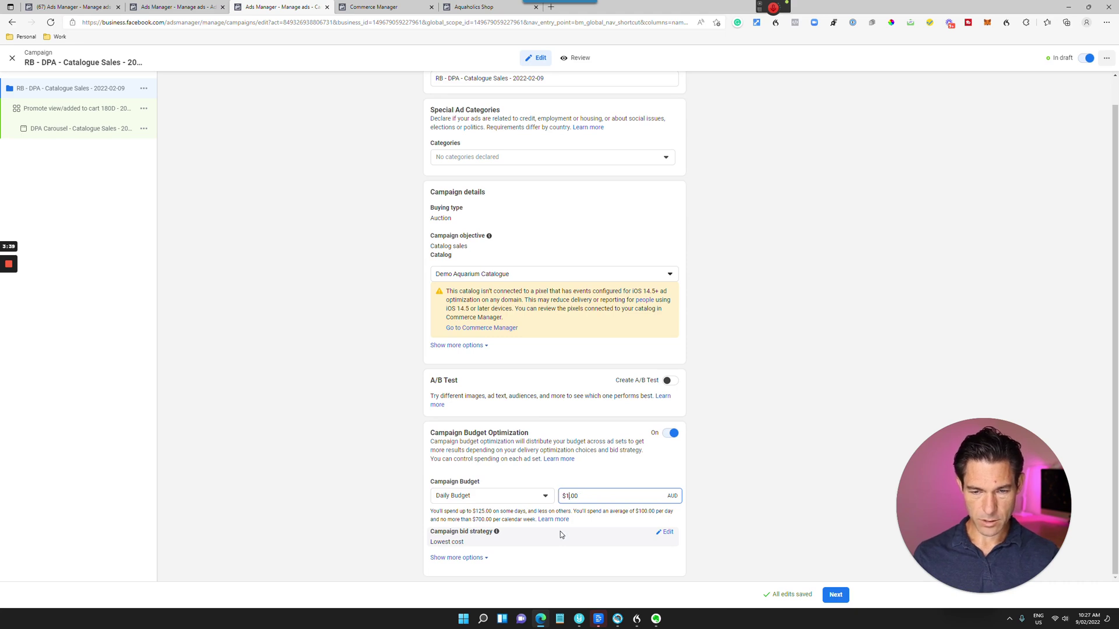
text(0)
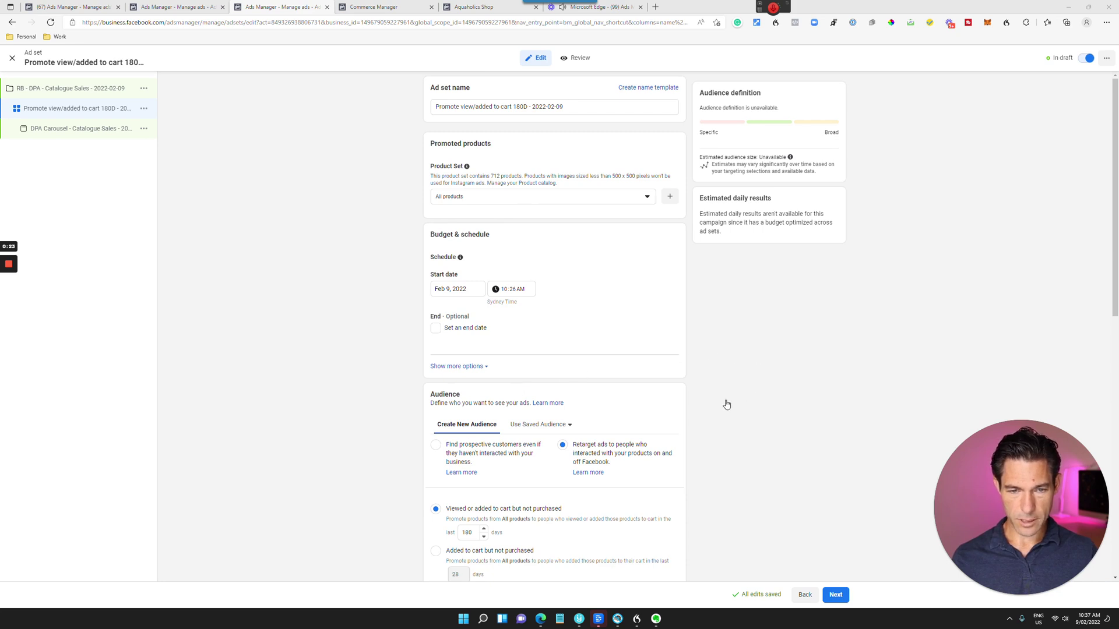
scroll(634, 406, down, 6)
scroll(634, 406, up, 4)
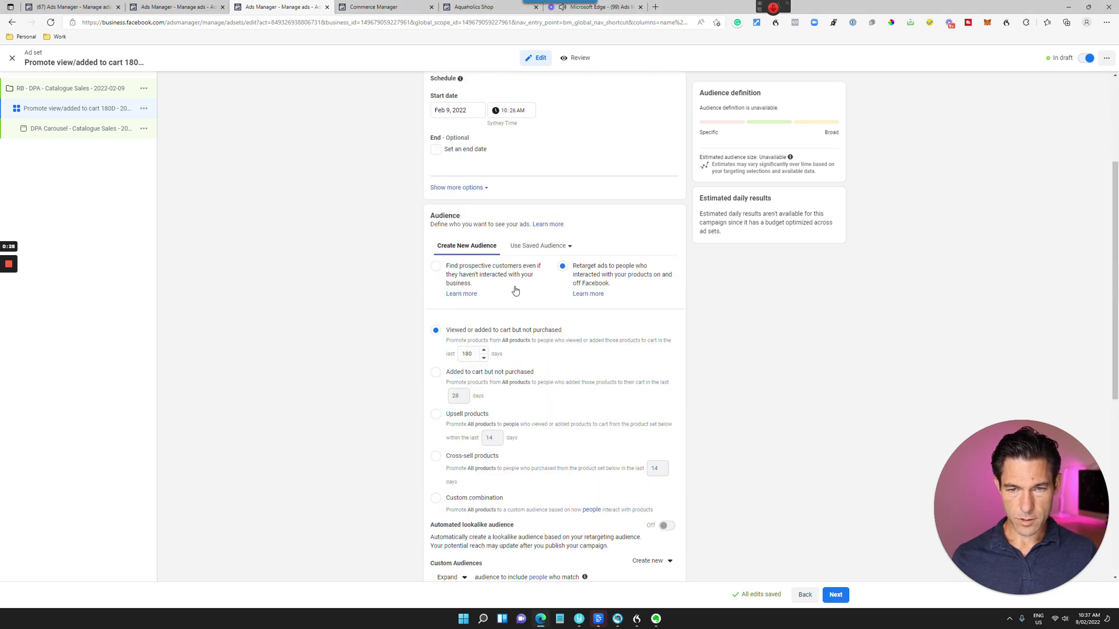
Keep the audience on Retarget ads and set the lookback window to 14 days
click(435, 267)
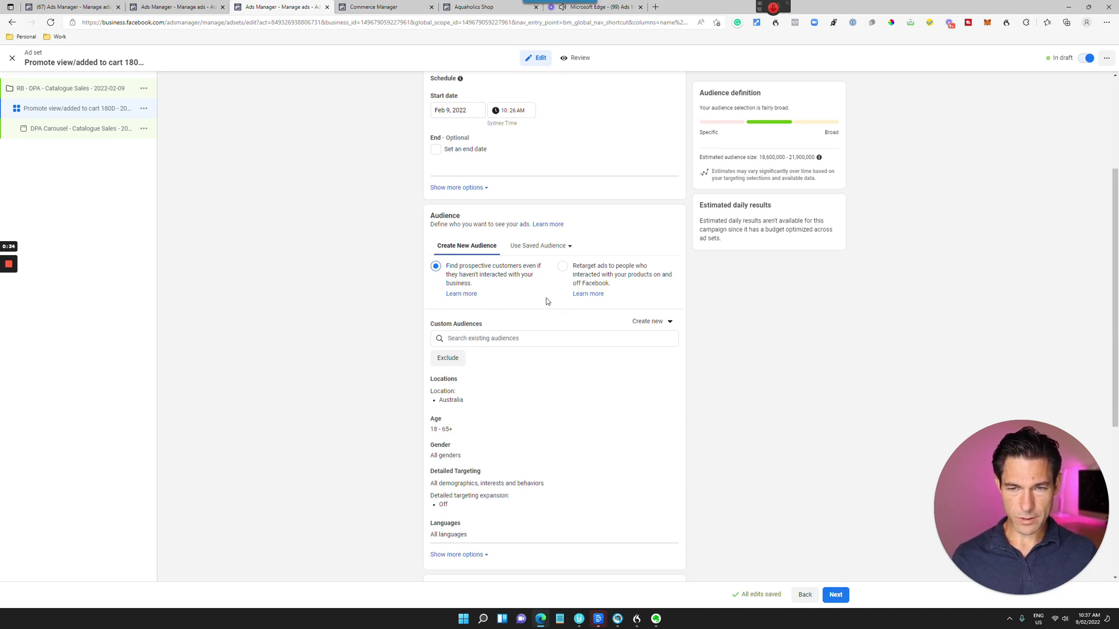
click(562, 270)
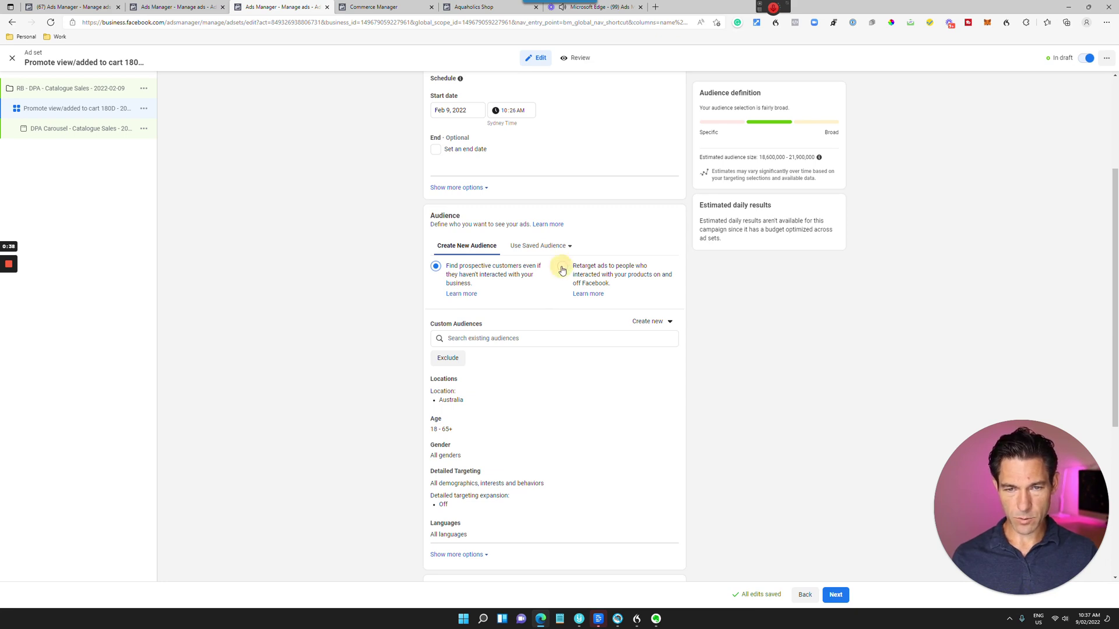
scroll(502, 349, down, 1)
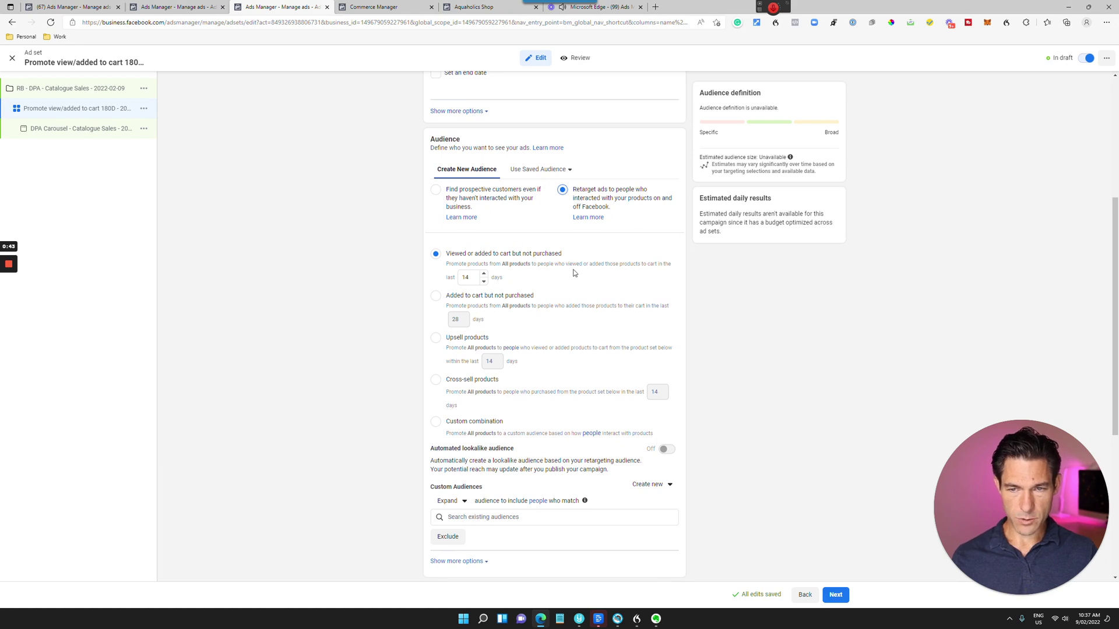
scroll(546, 268, up, 2)
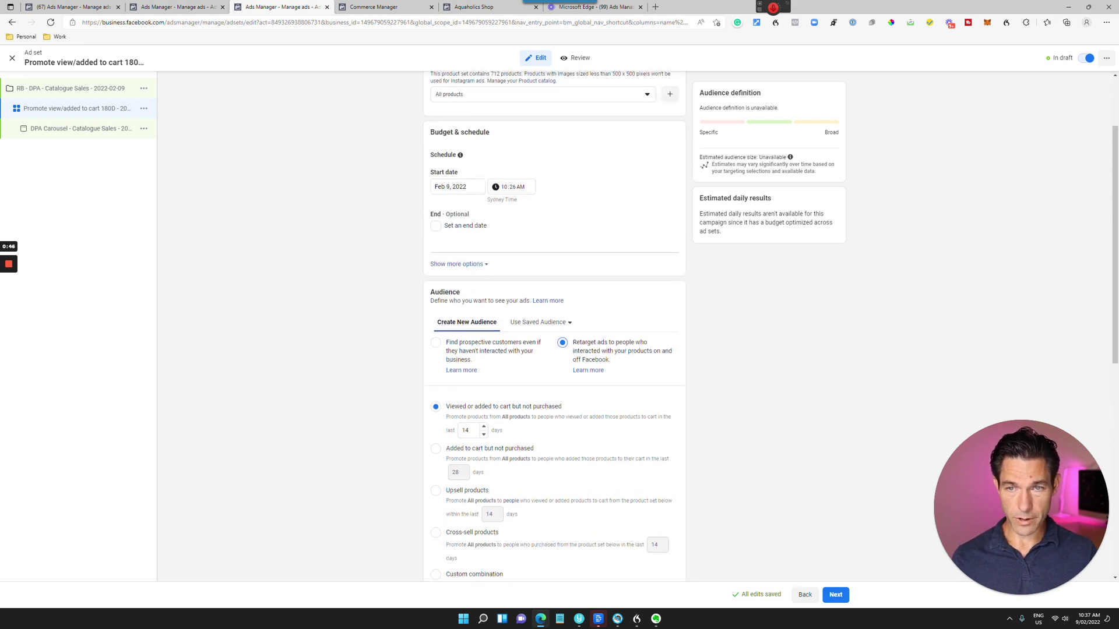
scroll(542, 268, up, 1)
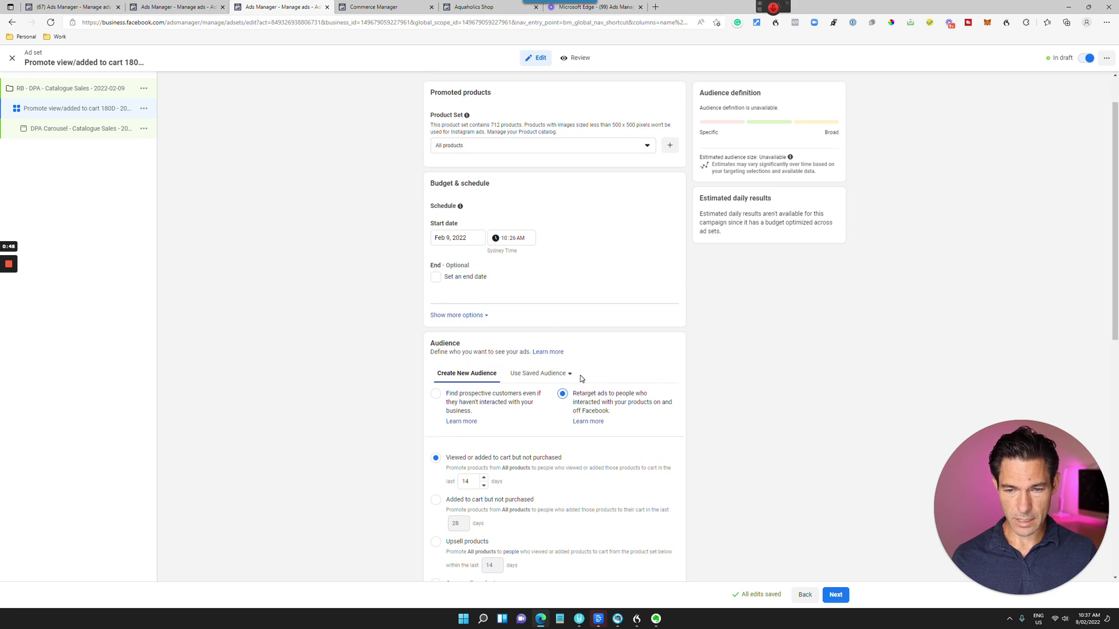
scroll(580, 377, down, 1)
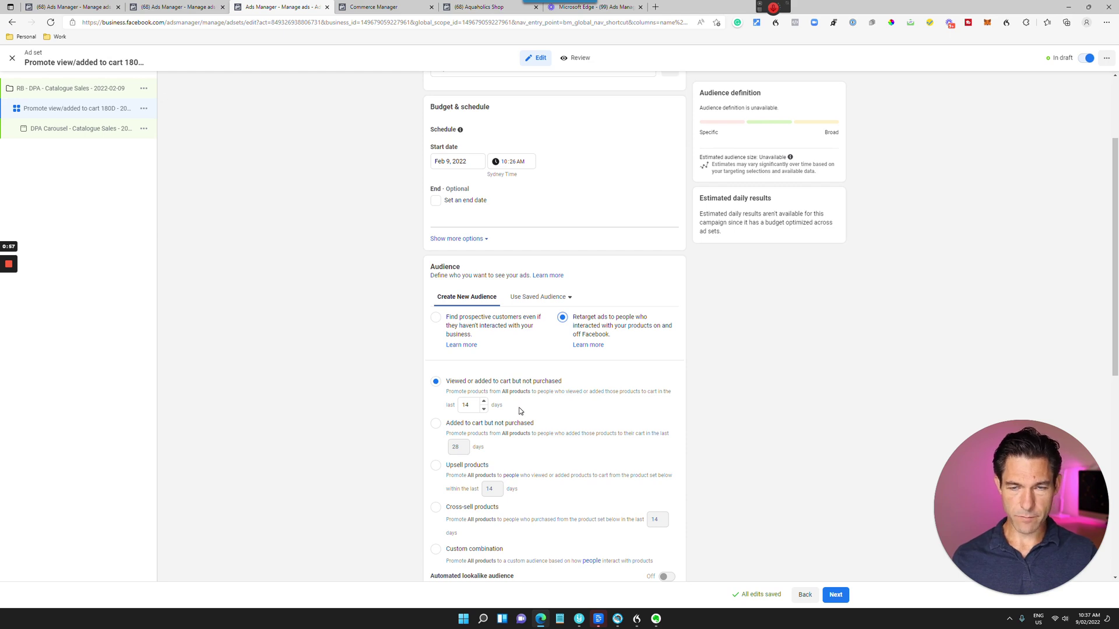
double_click(463, 406)
text(180)
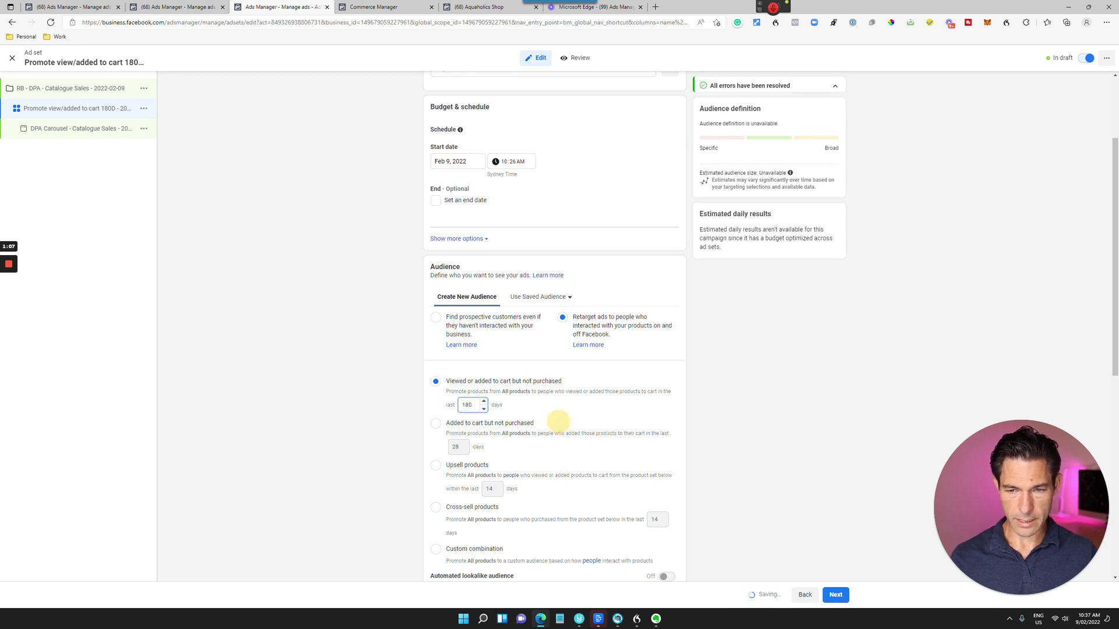
scroll(555, 420, down, 3)
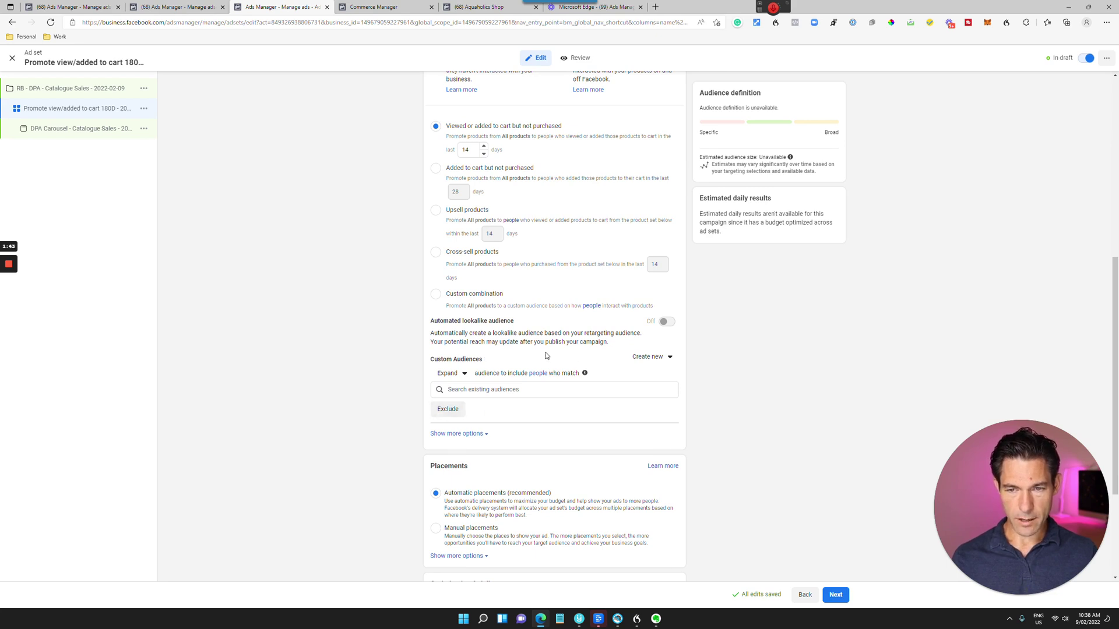
scroll(574, 340, up, 1)
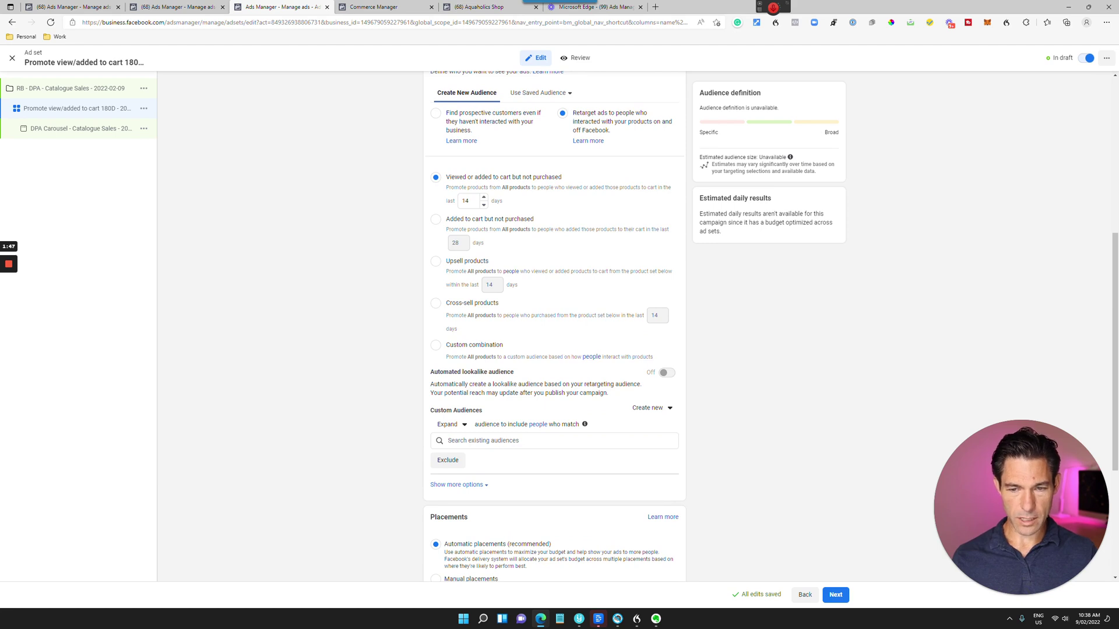
scroll(515, 440, down, 1)
scroll(515, 440, down, 2)
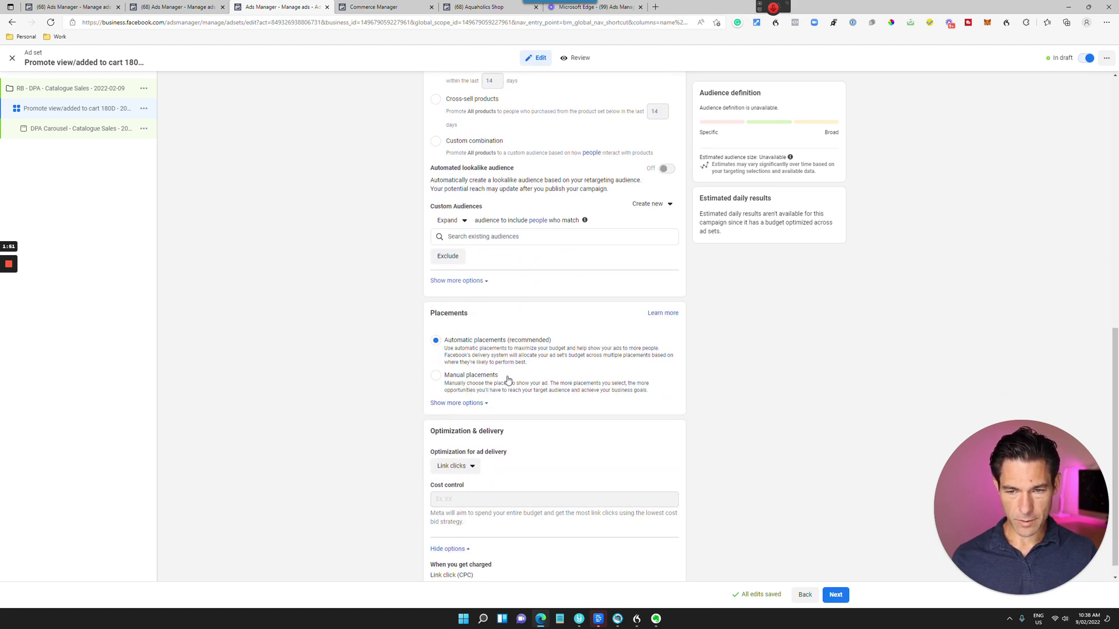
scroll(507, 381, down, 1)
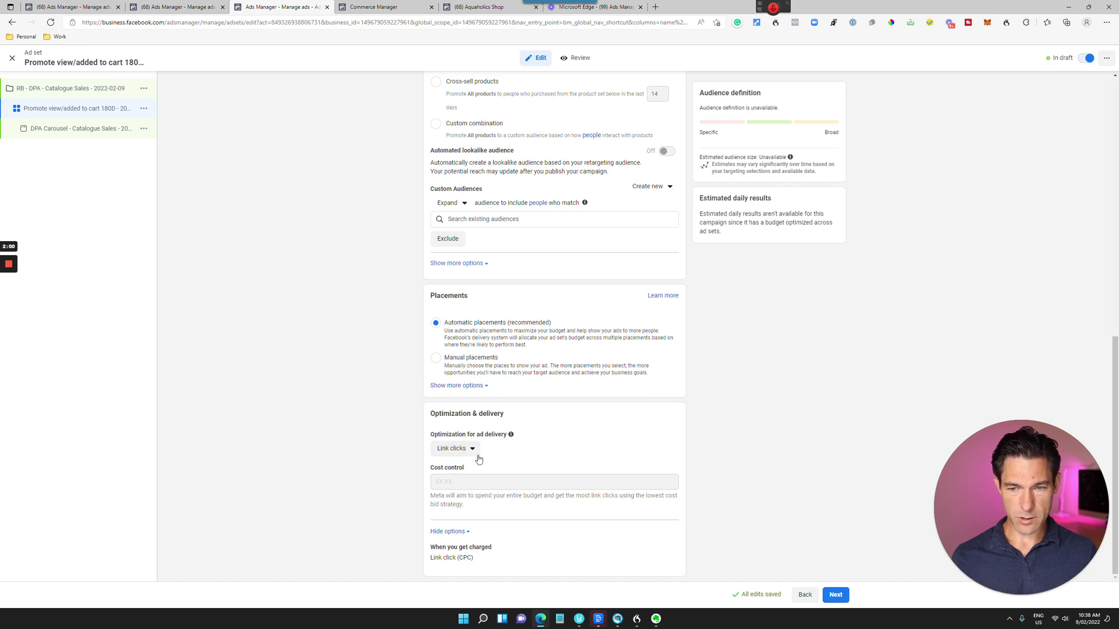
Optimise ad delivery for Purchase conversion events and continue to the ad
click(465, 453)
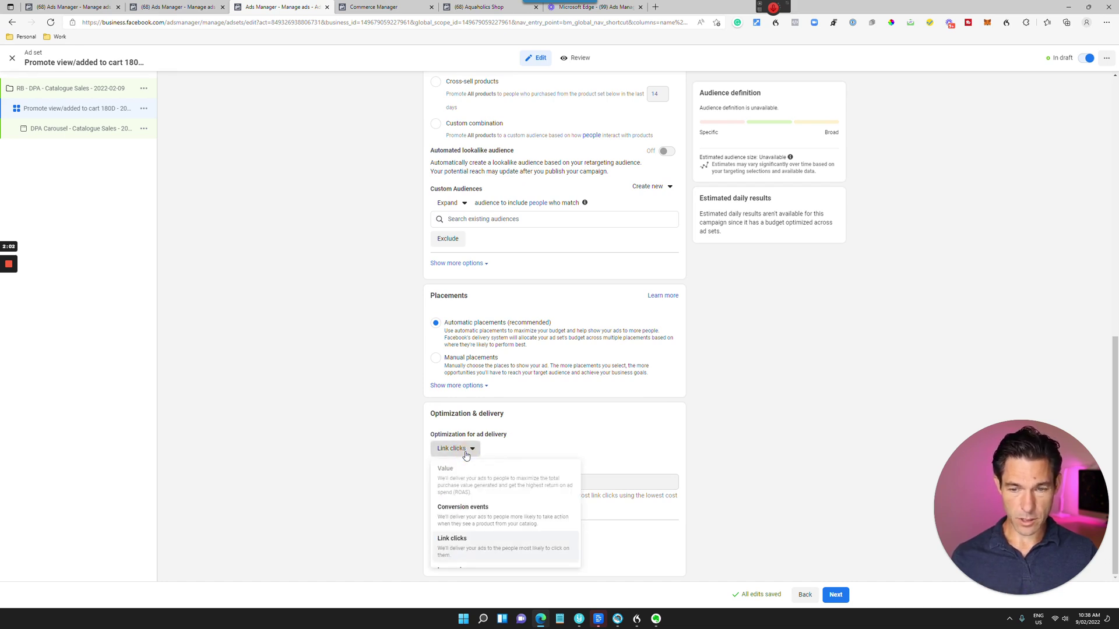
click(473, 522)
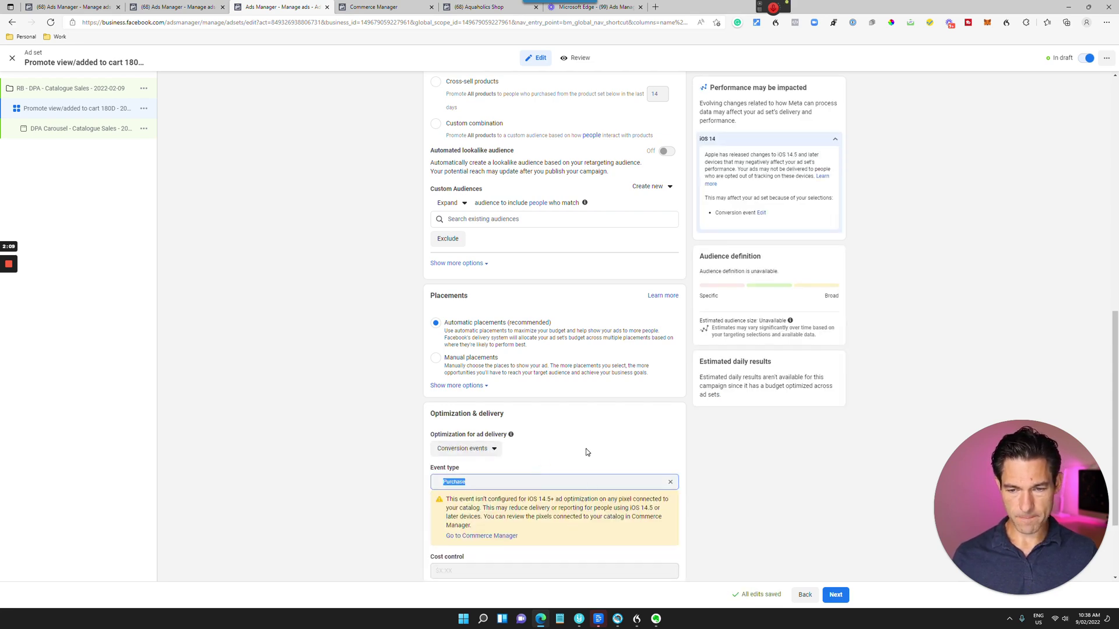
scroll(585, 451, down, 2)
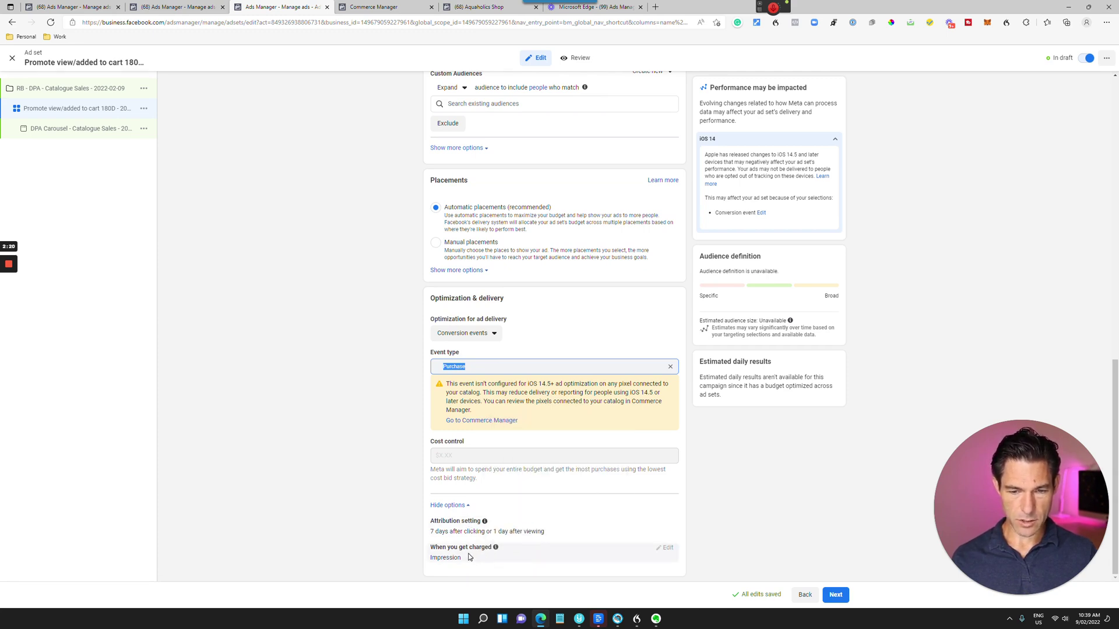
mouse_move(495, 547)
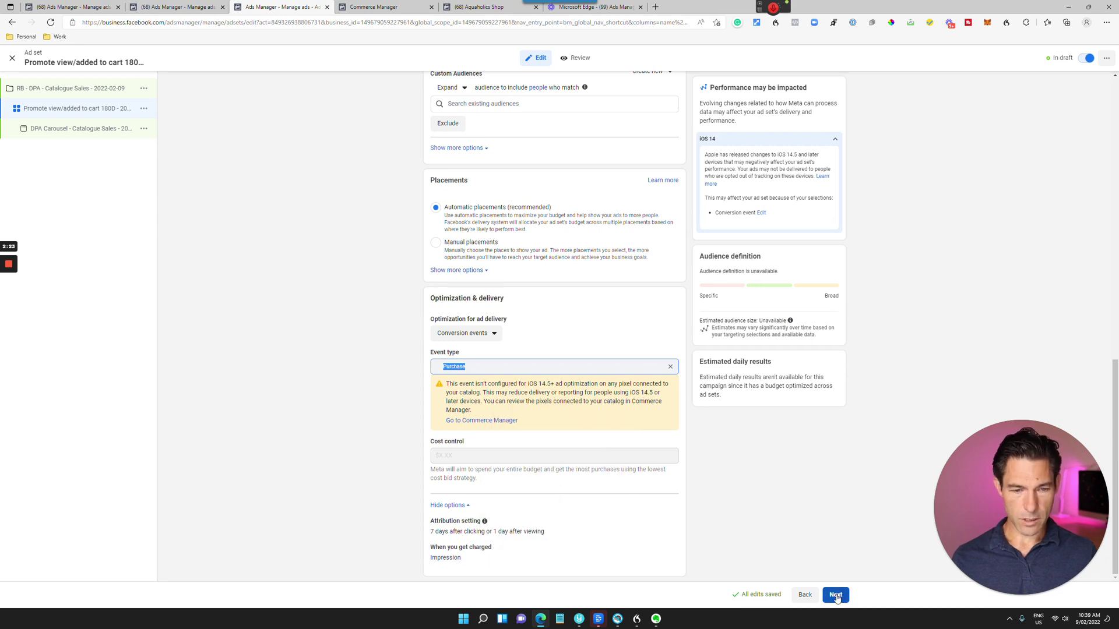
click(835, 595)
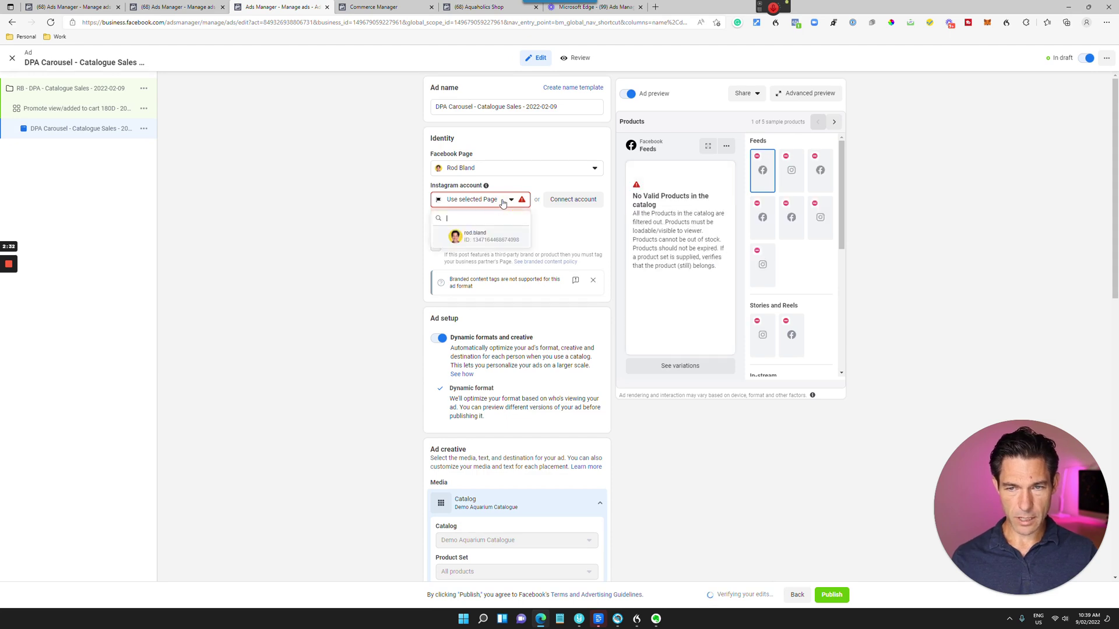
scroll(514, 277, down, 2)
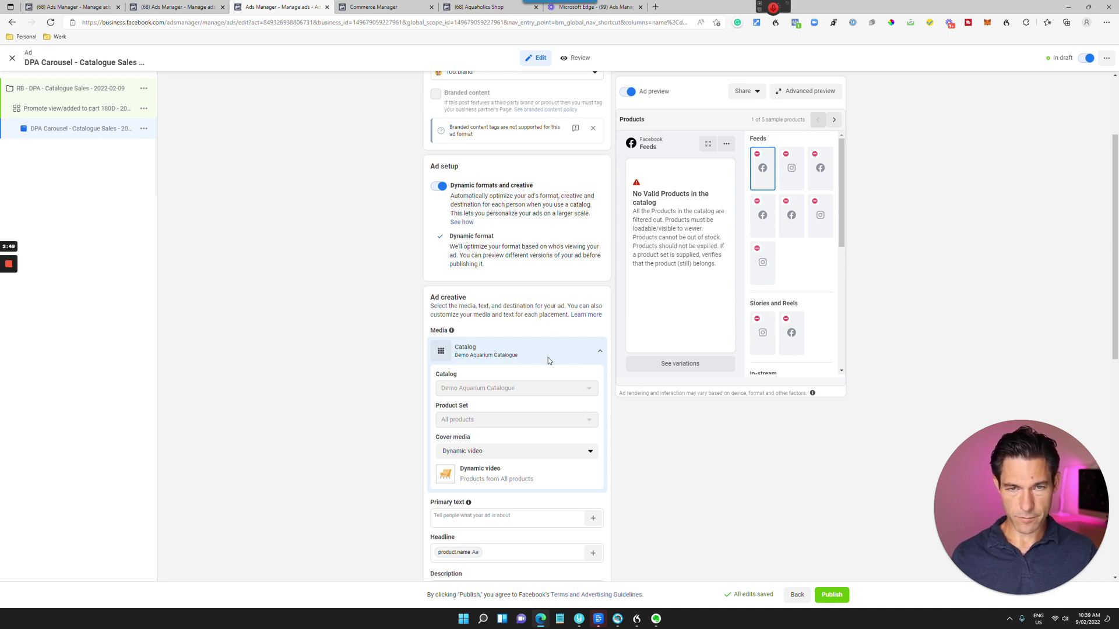
scroll(548, 358, down, 1)
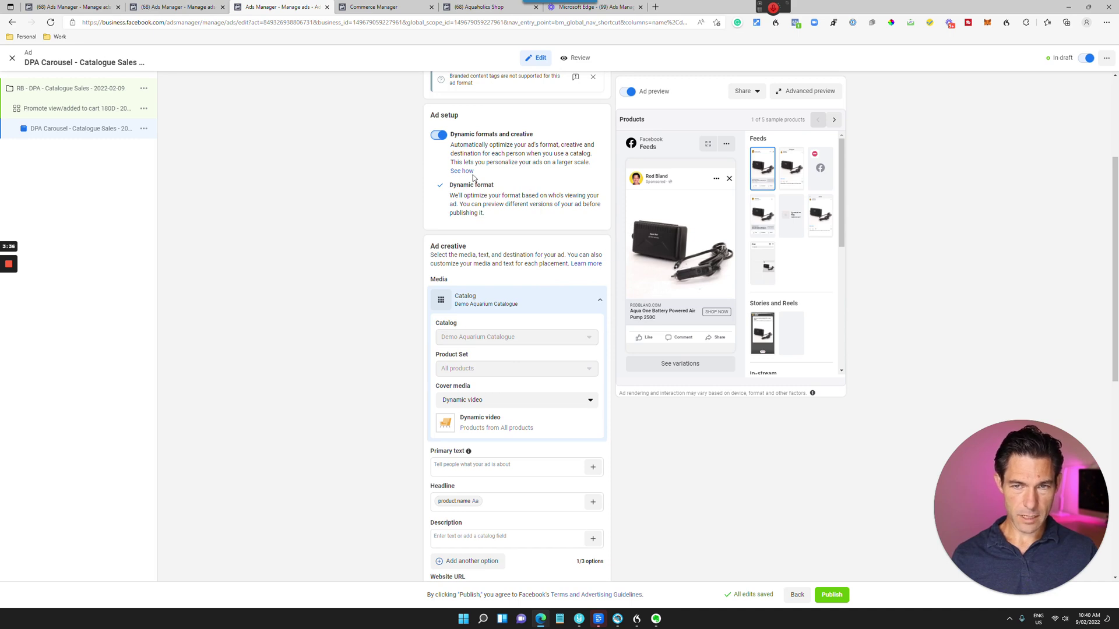
click(441, 137)
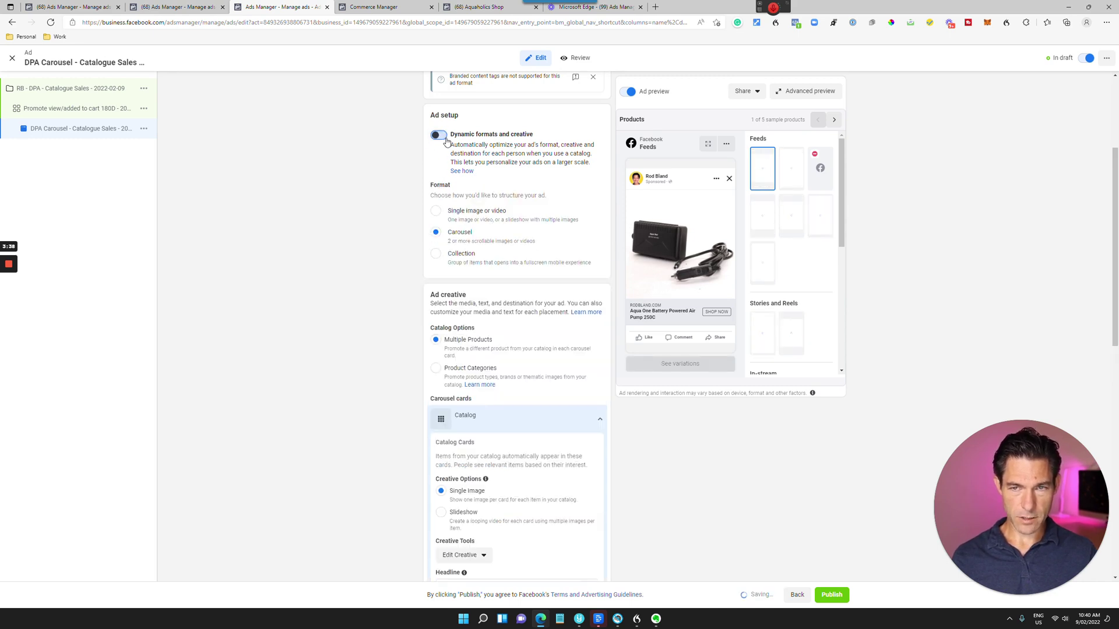
click(440, 135)
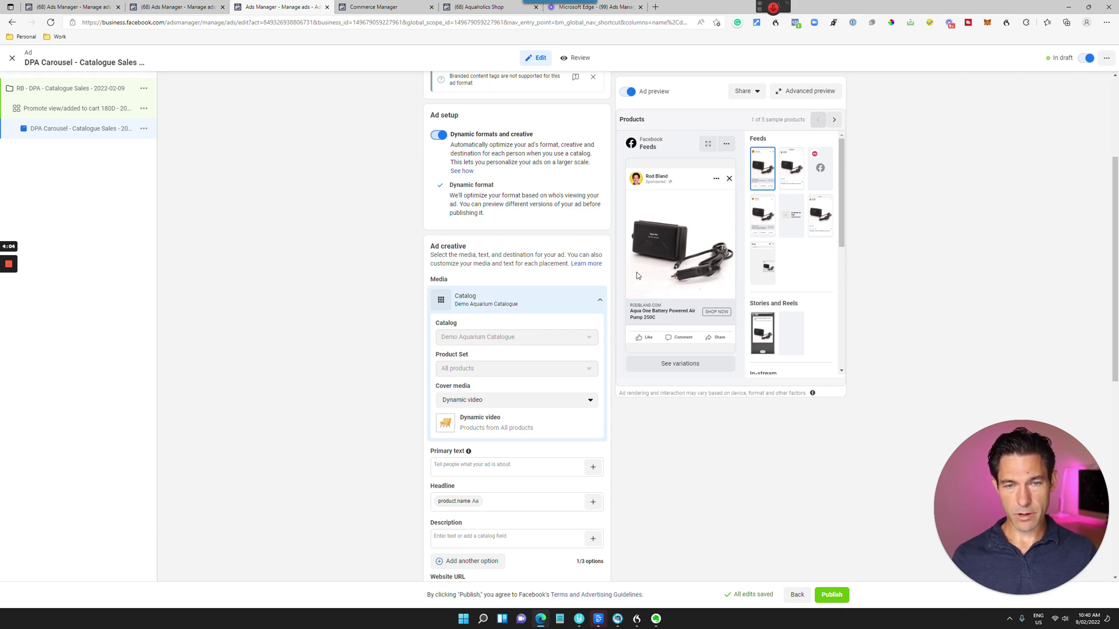
scroll(511, 407, down, 2)
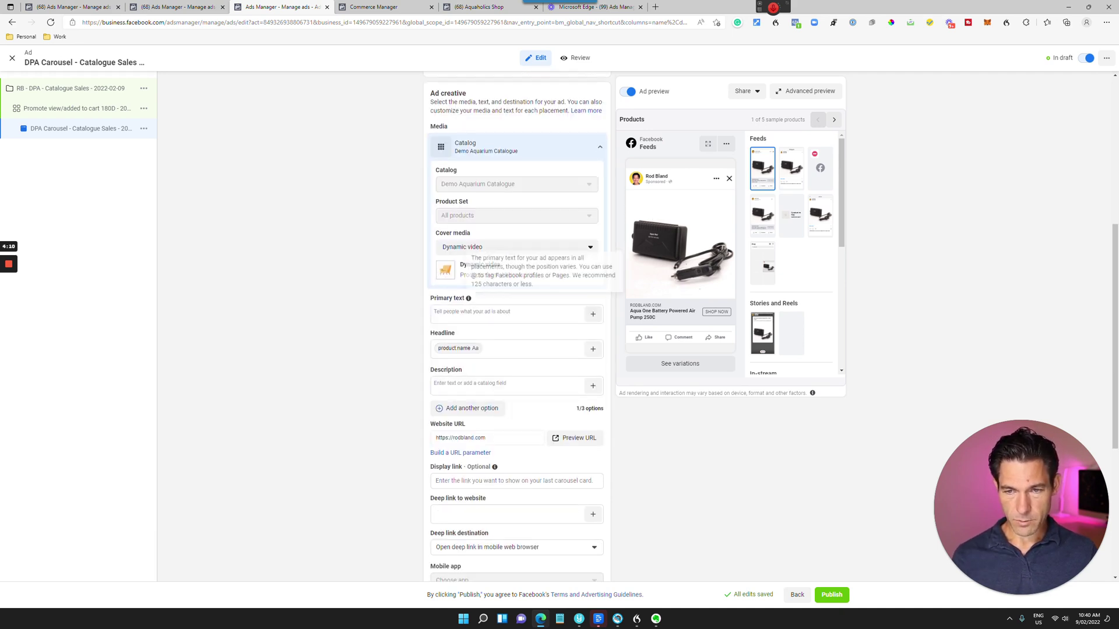
Paste the aquarium-hobbyist primary text into the ad
click(470, 312)
key(ctrl+v)
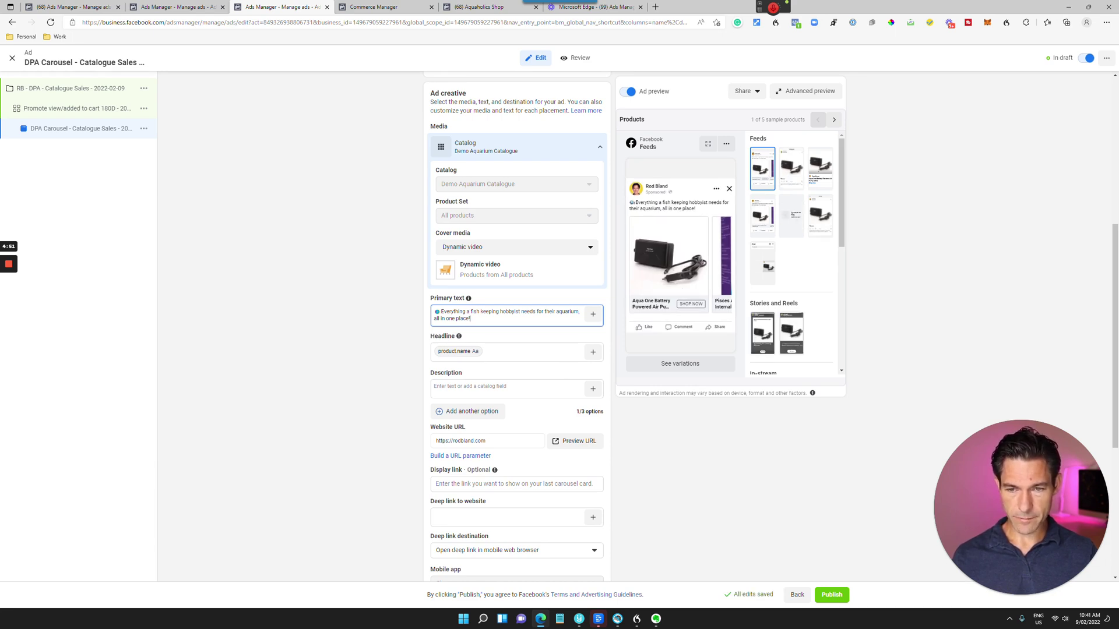
text(!)
key(Tab)
key(Tab)
key(Tab)
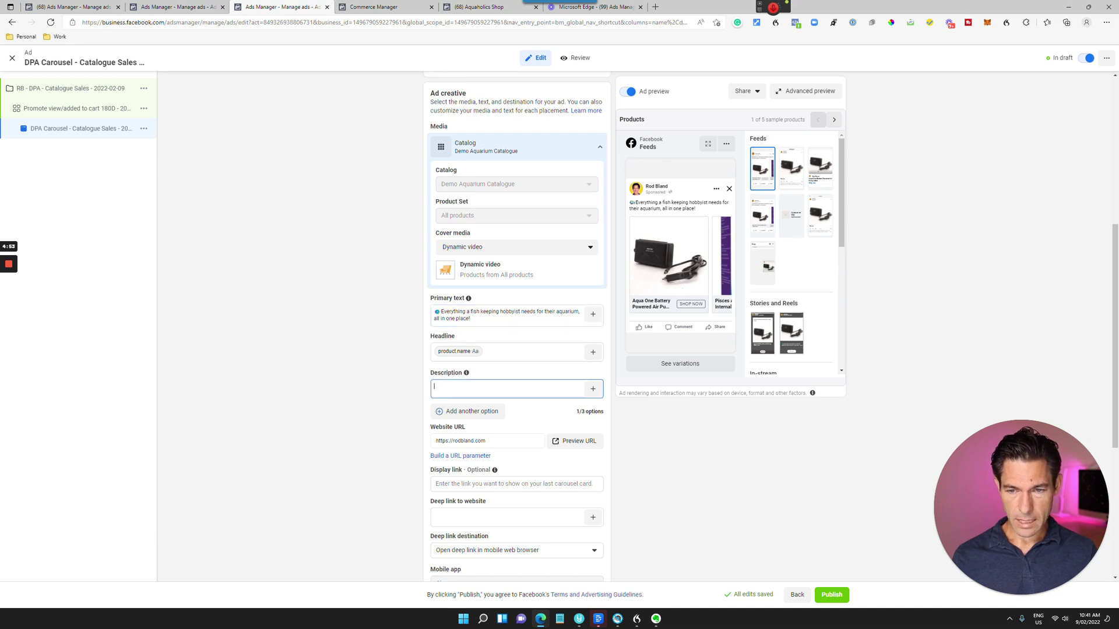
Set the description to product.price and enable Website Events tracking
click(595, 393)
click(624, 466)
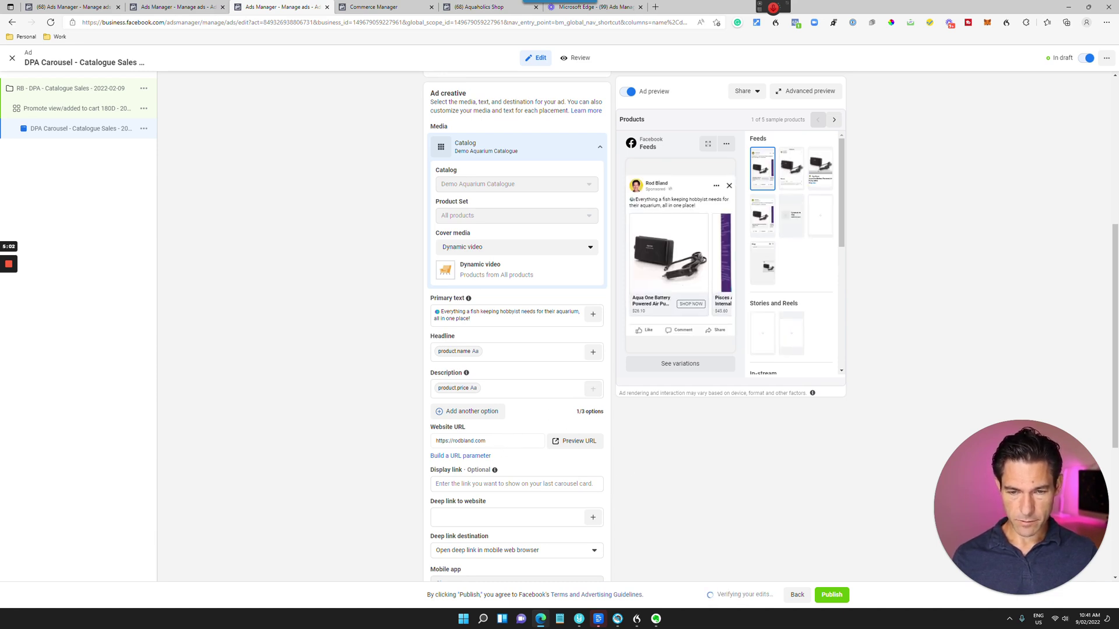
scroll(498, 447, down, 1)
scroll(498, 448, down, 1)
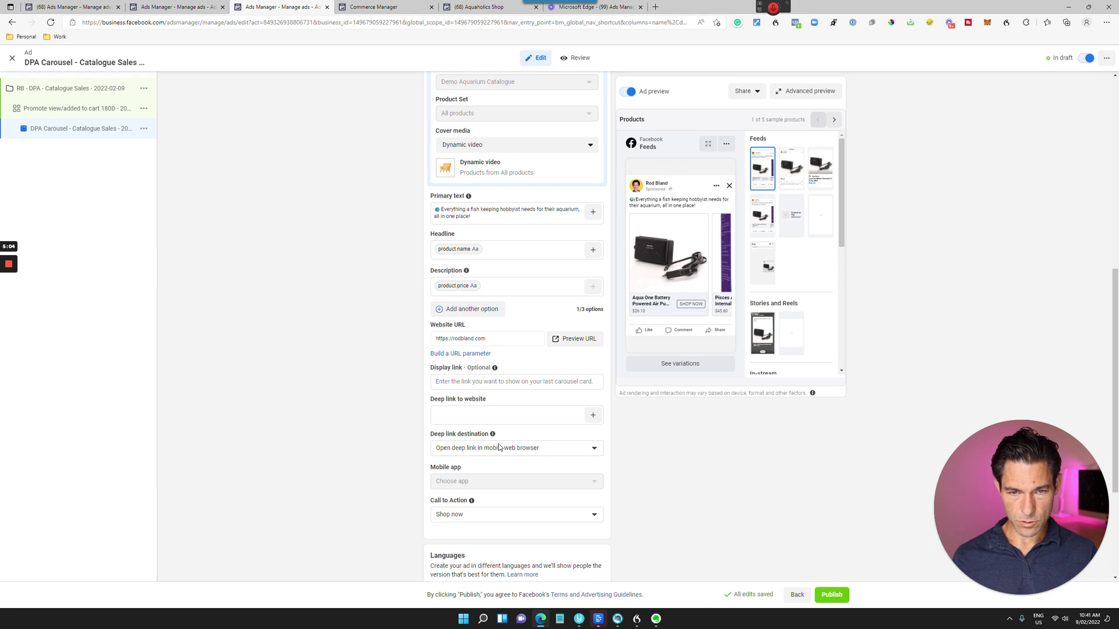
scroll(505, 394, down, 1)
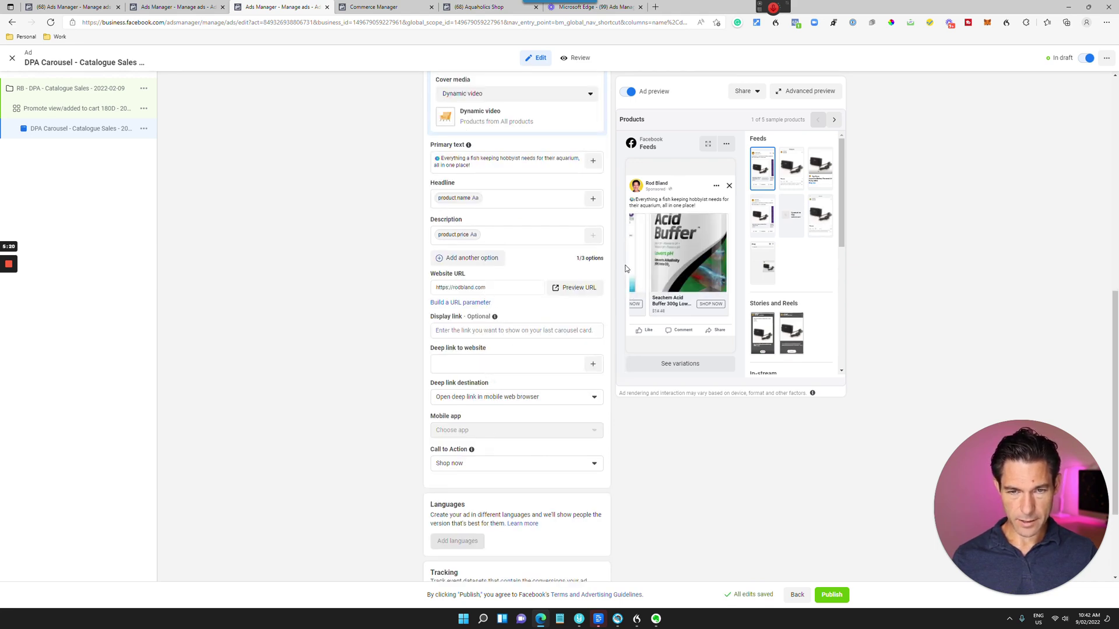
scroll(524, 351, up, 4)
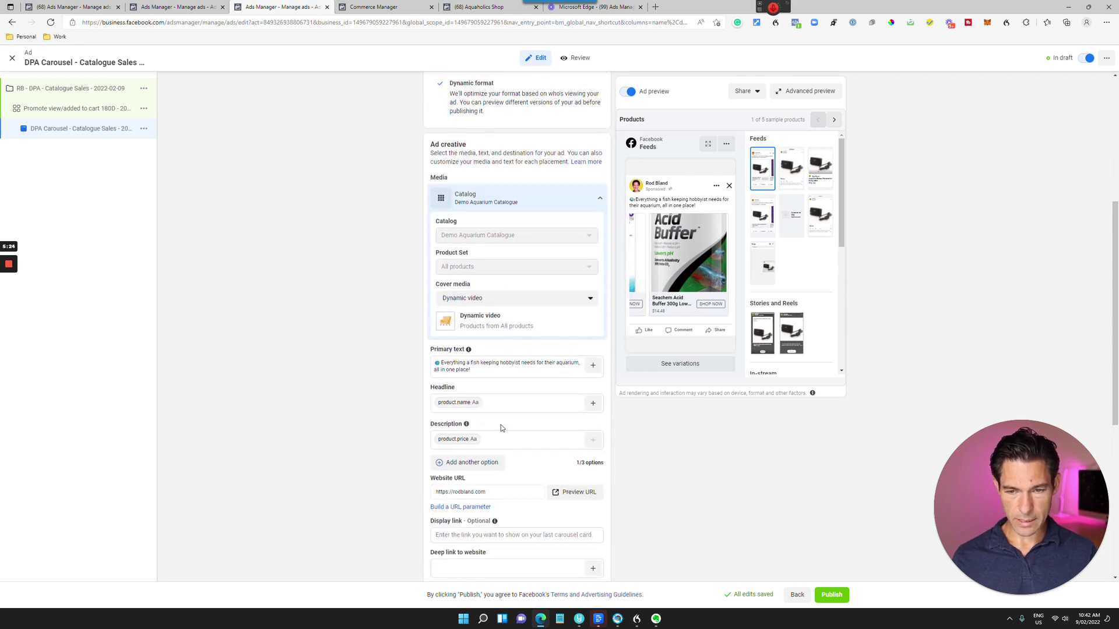
scroll(501, 428, down, 3)
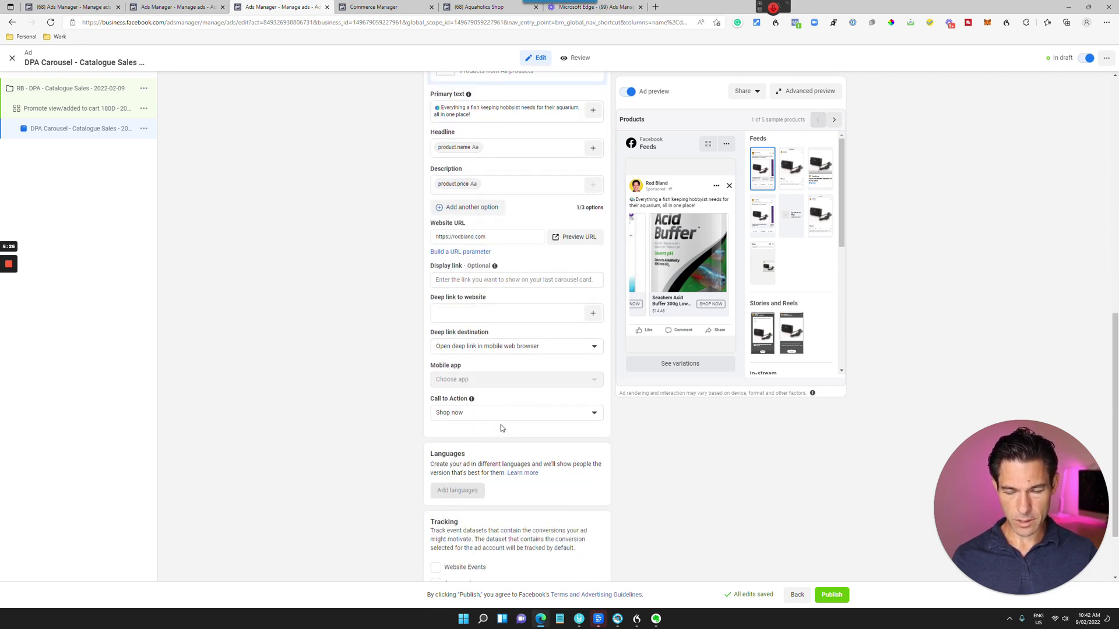
scroll(540, 508, down, 1)
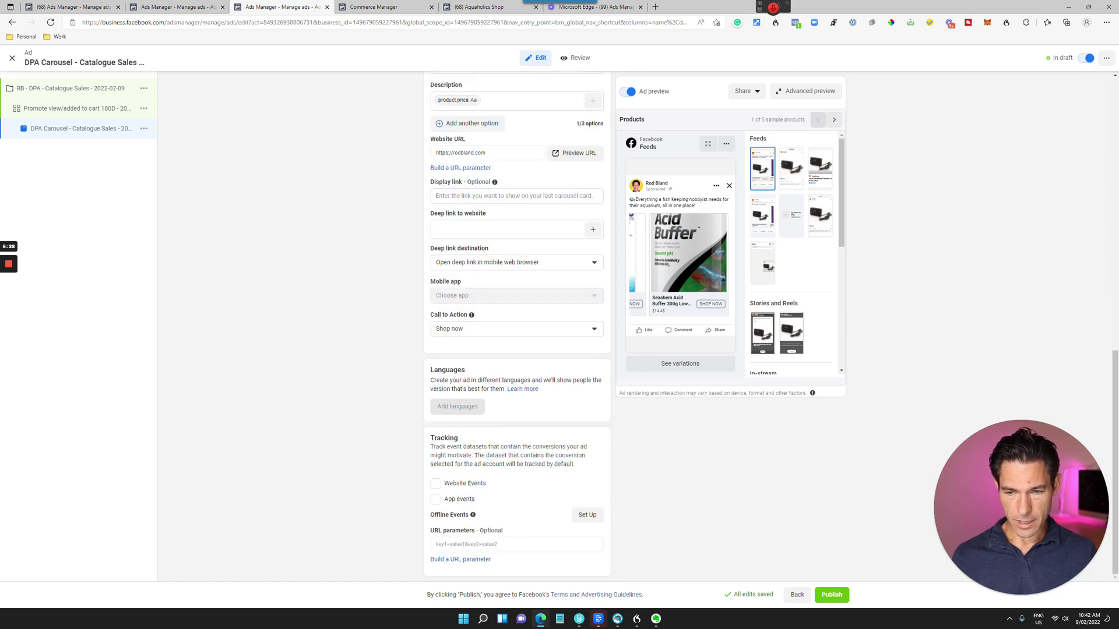
click(435, 487)
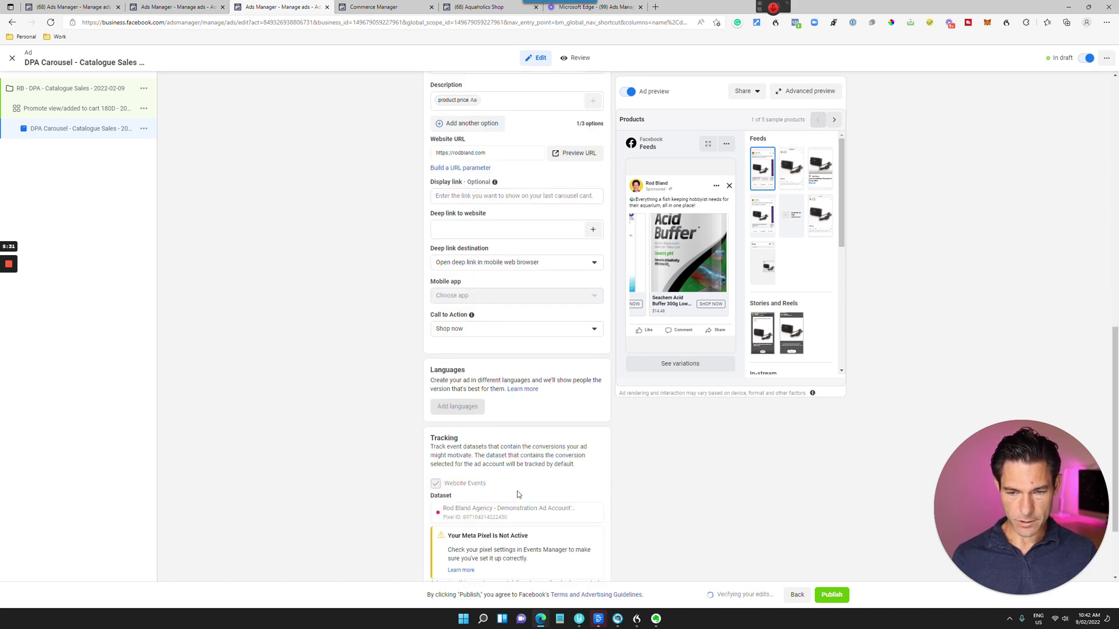
scroll(524, 478, down, 1)
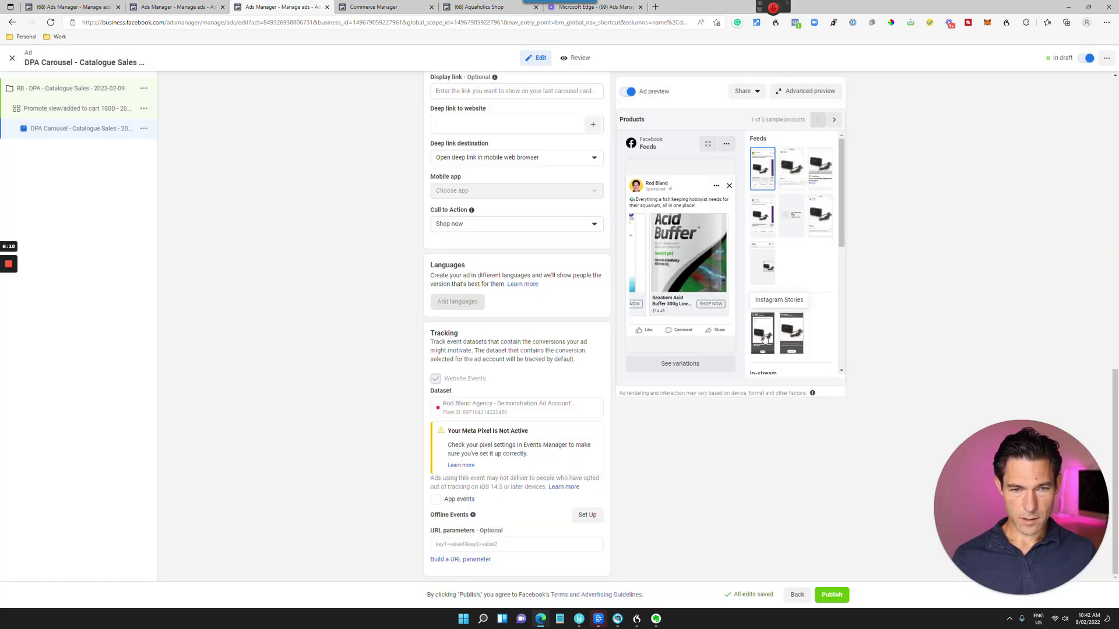
View the carousel ad as a full-size Instagram Stories preview
click(765, 338)
click(727, 146)
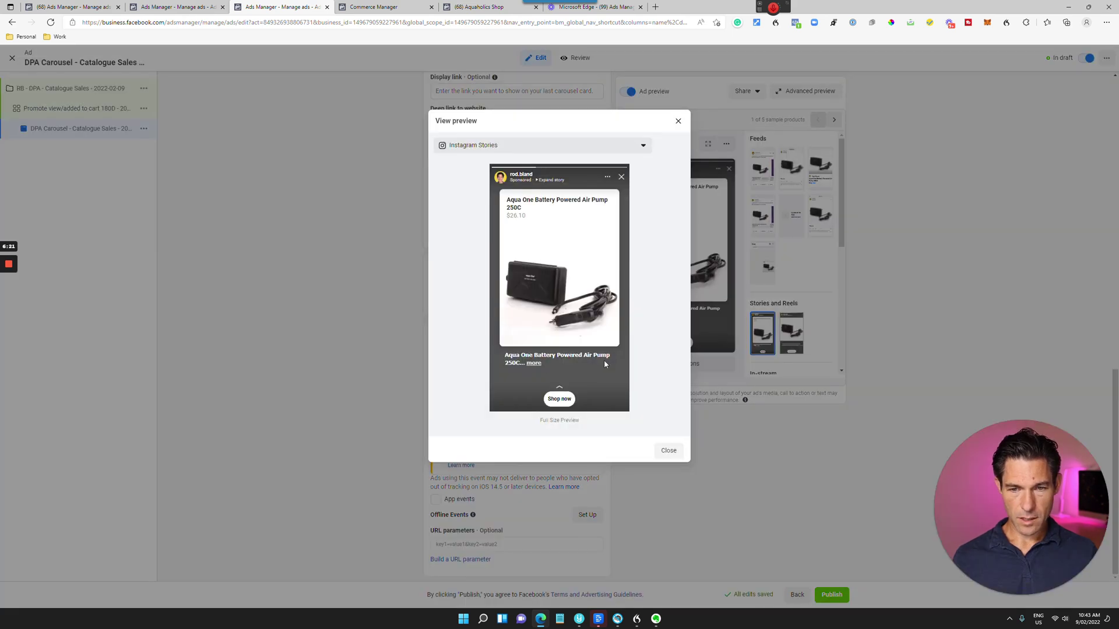